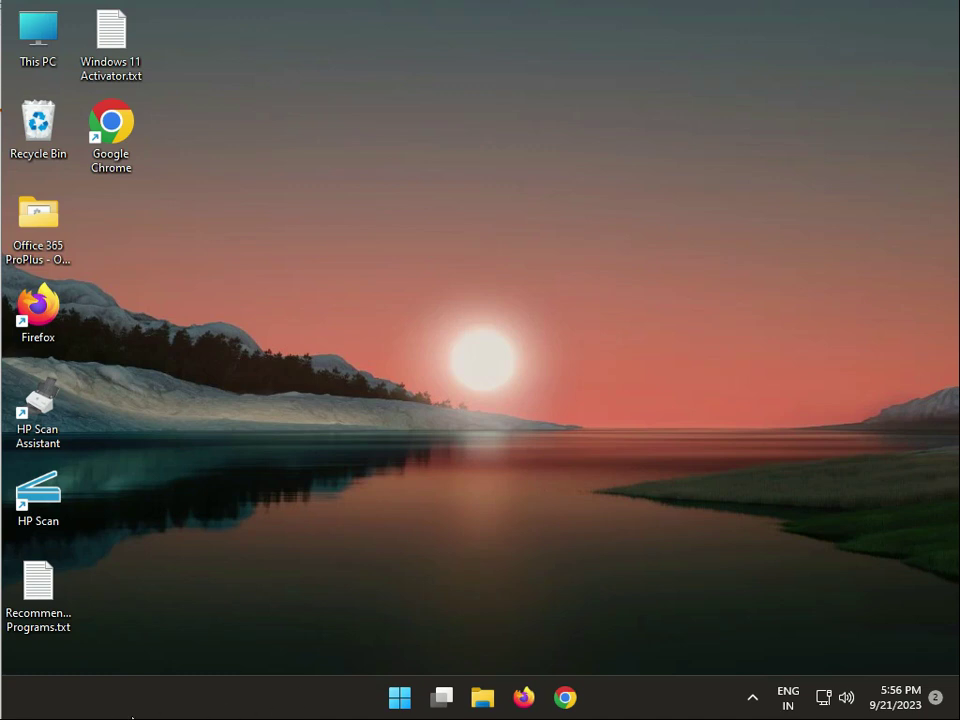
# Open Device Manager and select the Microsoft Basic Display Adapter under Display adapters
pyautogui.rightClick(401, 703)
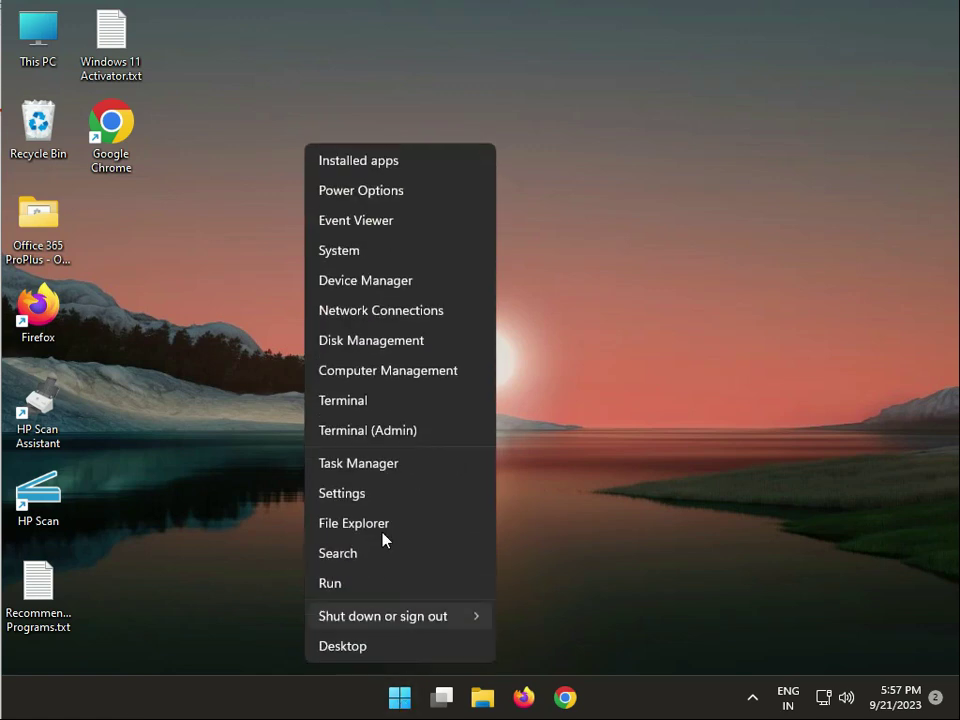
pyautogui.click(384, 283)
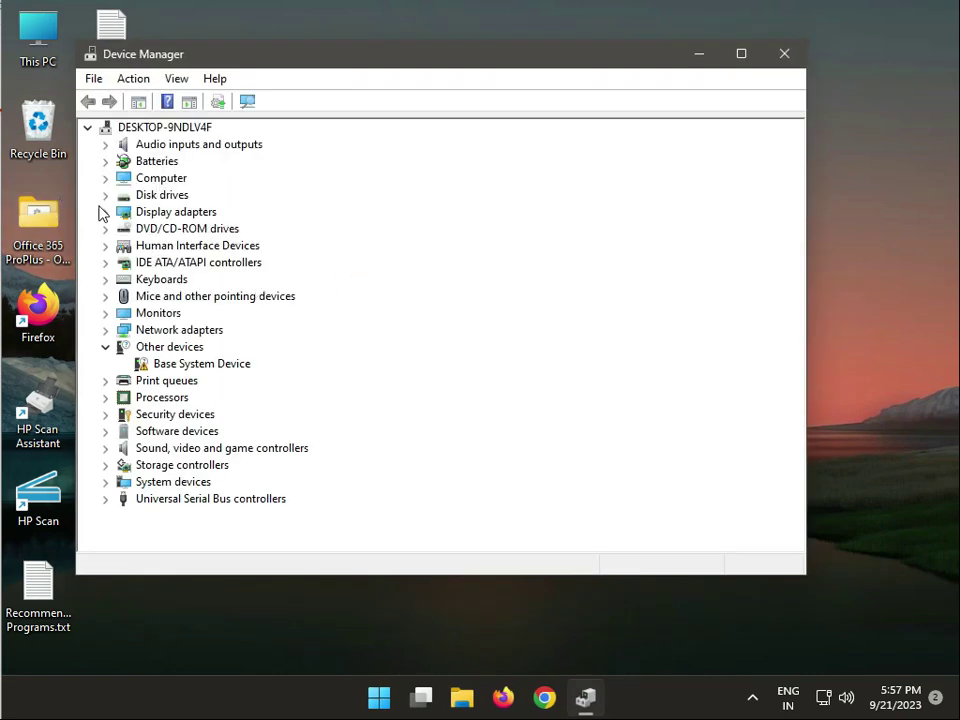
pyautogui.click(196, 213)
pyautogui.click(105, 212)
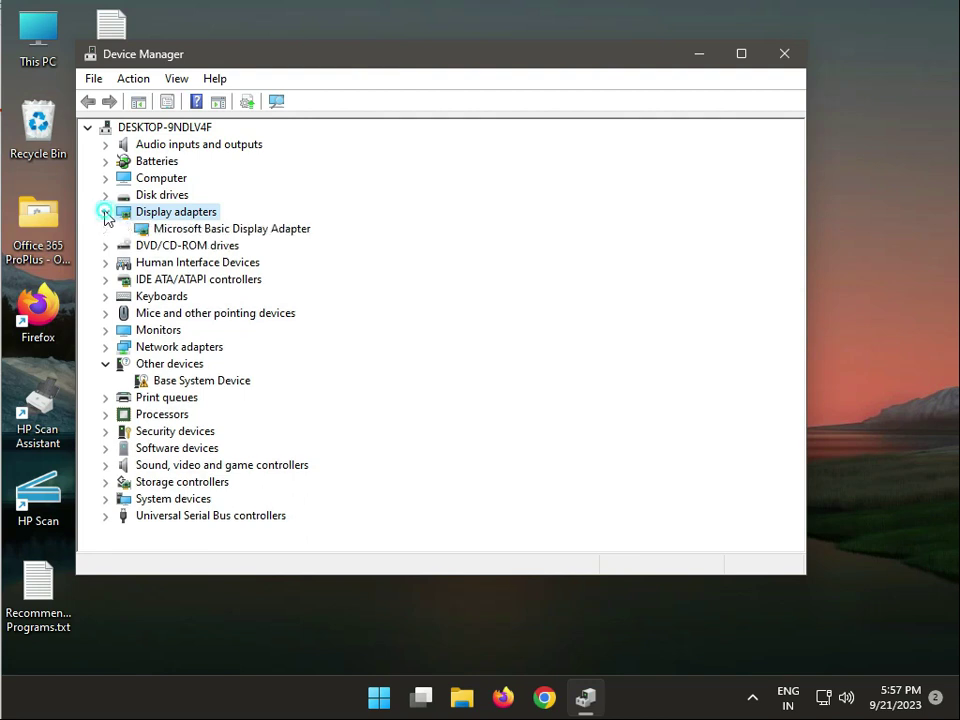
pyautogui.click(176, 230)
# Search automatically for a display adapter driver, confirm the best one is installed, and close Device Manager
pyautogui.rightClick(200, 228)
pyautogui.click(224, 242)
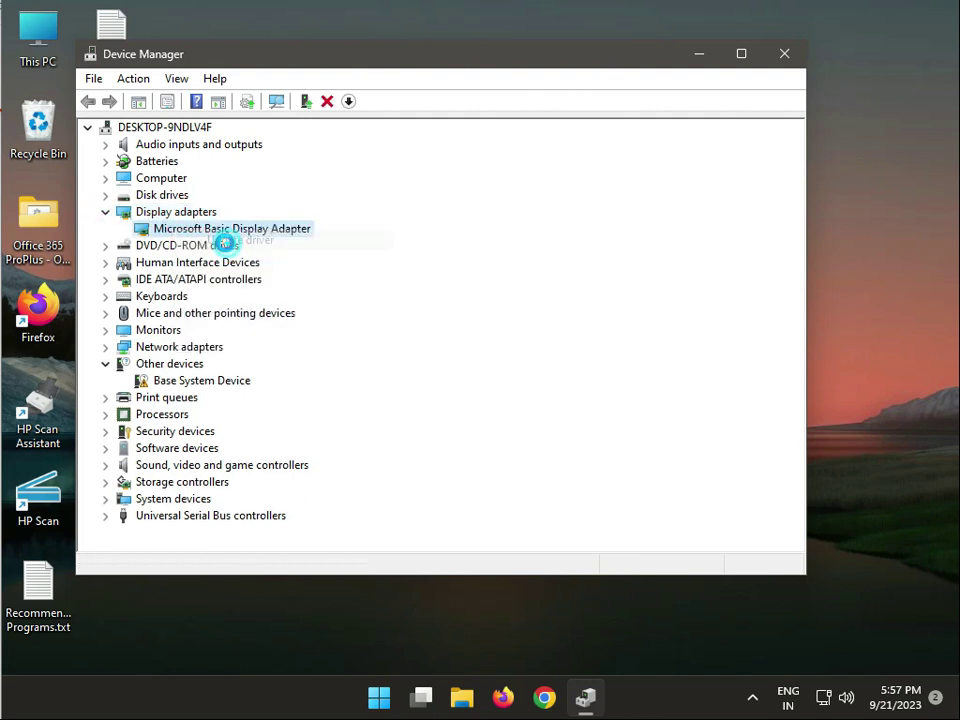
pyautogui.click(385, 309)
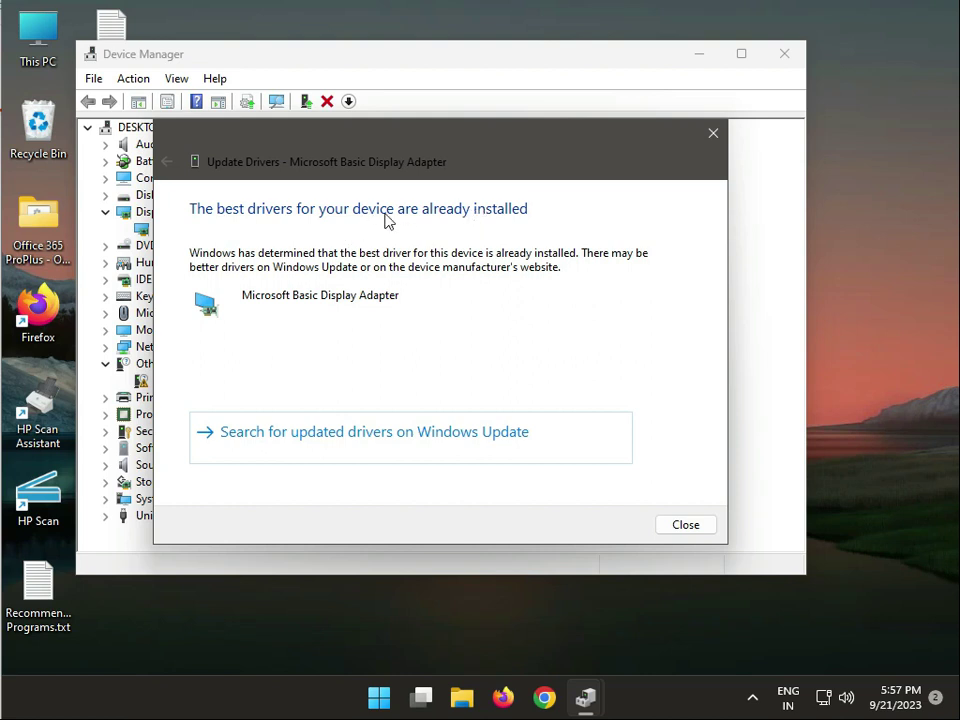
pyautogui.click(672, 527)
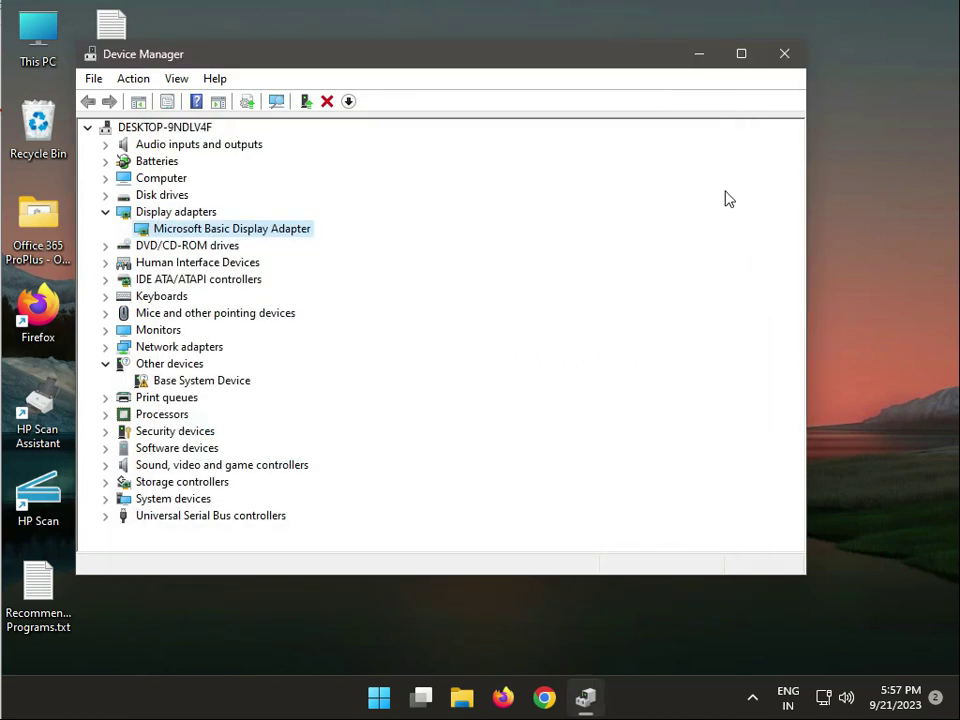
pyautogui.click(782, 64)
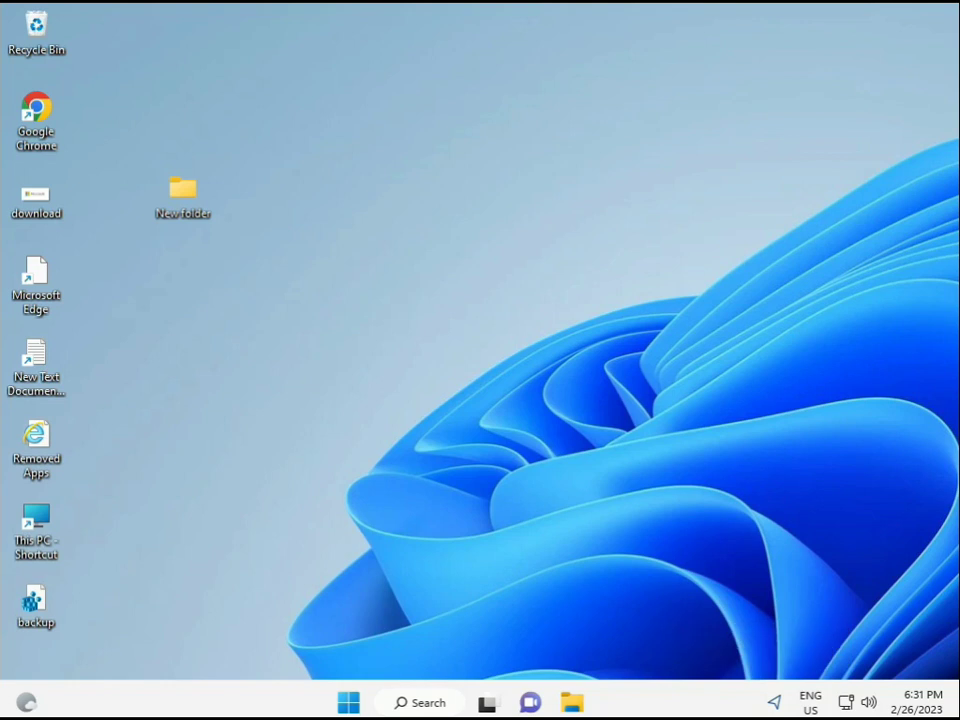
# Search 'cmd' in Start and launch Command Prompt as administrator, approving the UAC prompt
pyautogui.click(348, 703)
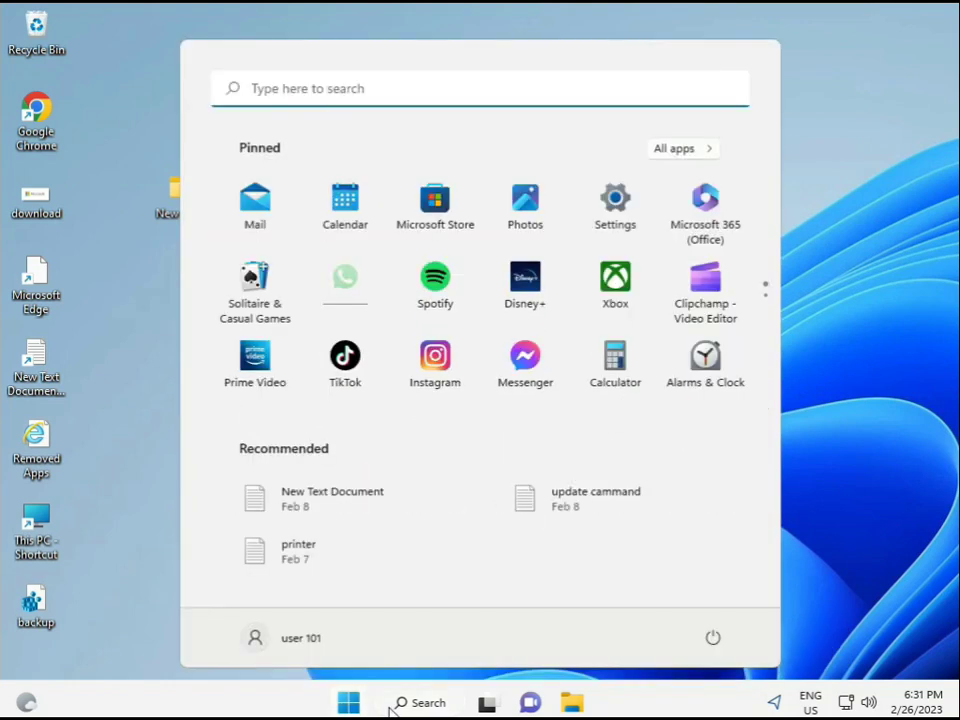
pyautogui.write('cmd')
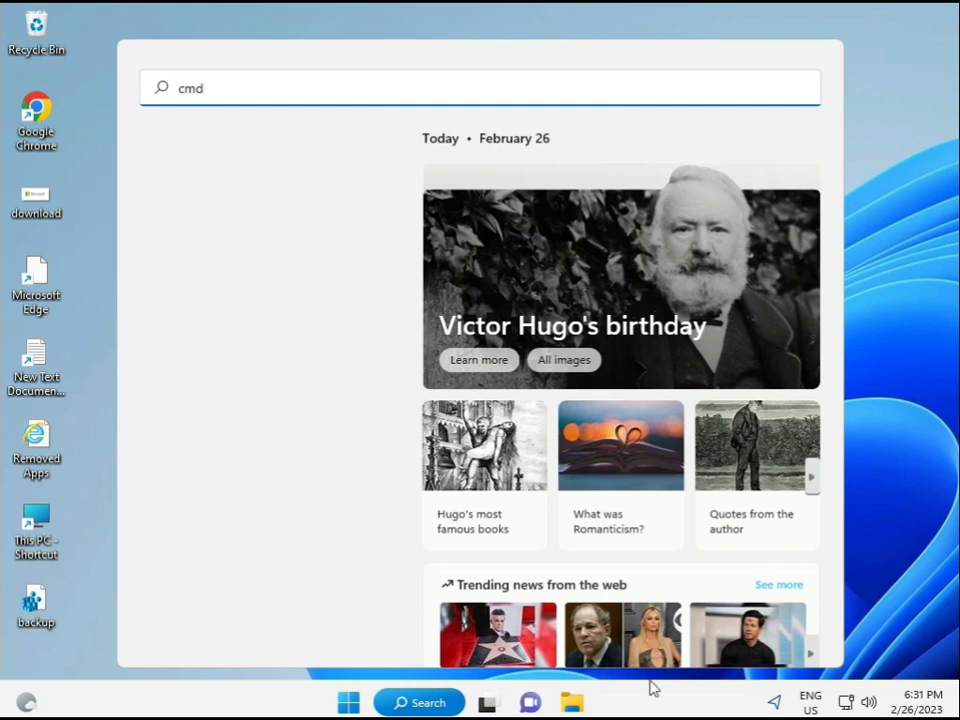
pyautogui.click(212, 236)
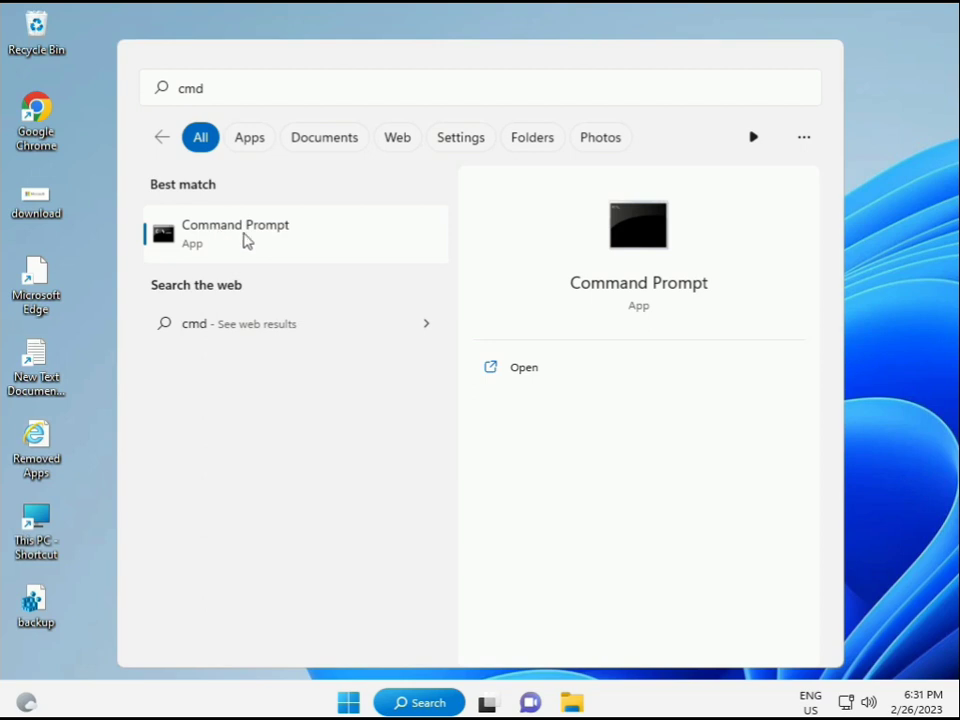
pyautogui.rightClick(245, 240)
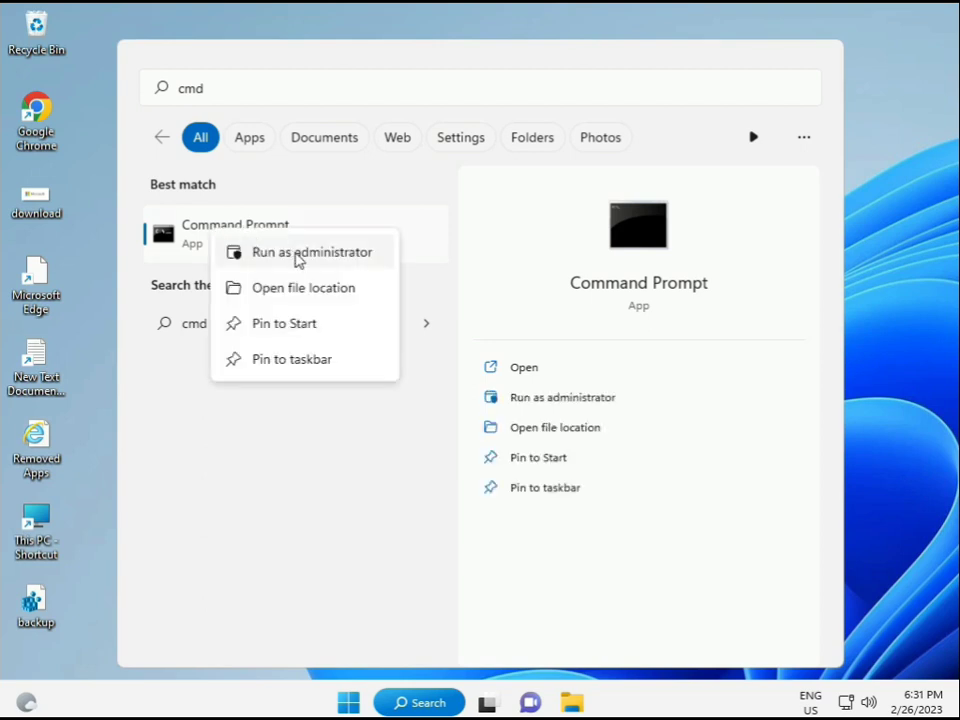
pyautogui.press('Escape')
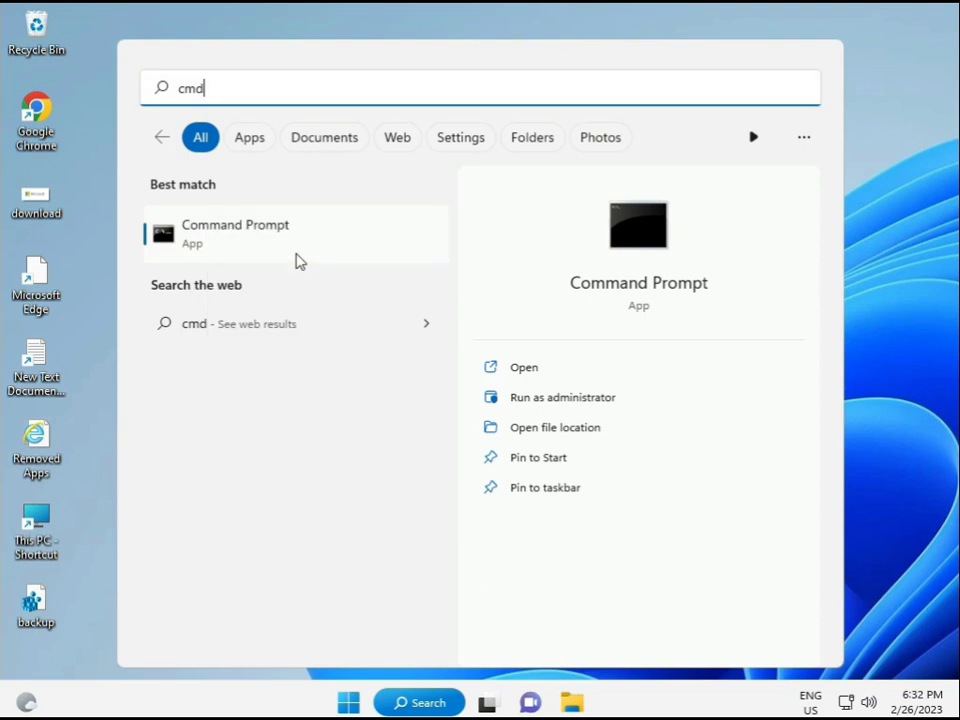
pyautogui.hotkey('ctrl', 'shift', 'Return')
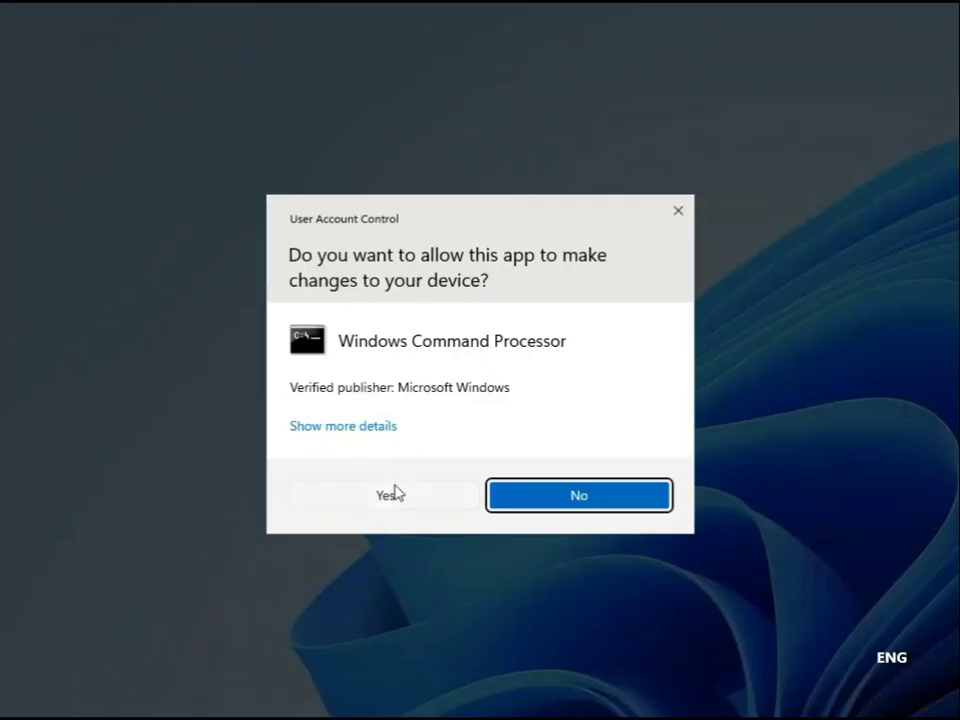
pyautogui.click(396, 494)
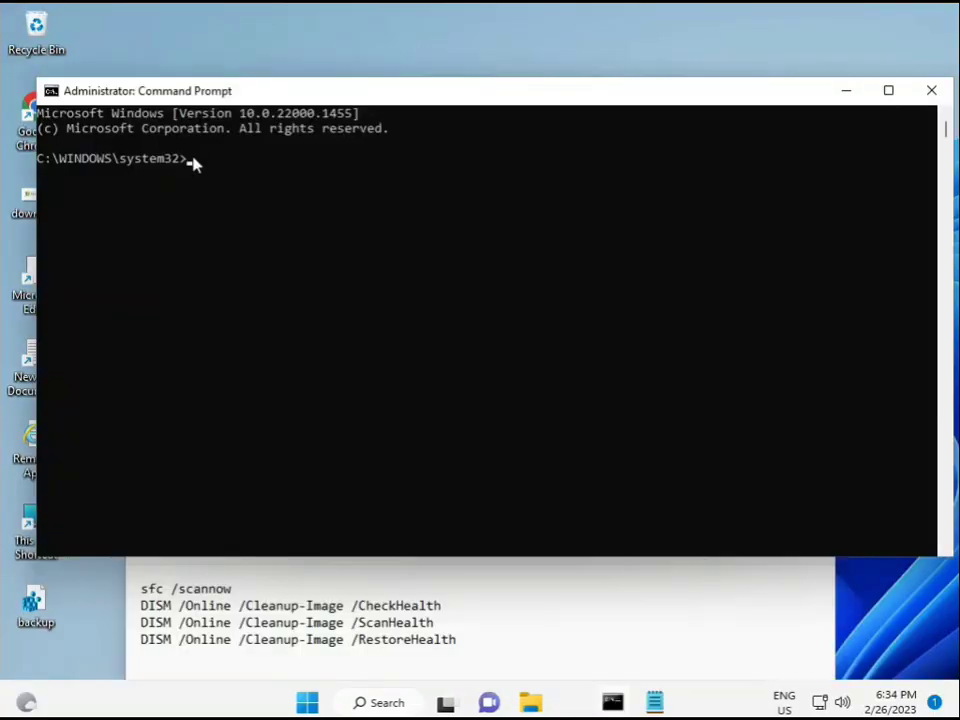
# Run sfc /scannow to 100% with no integrity violations found
pyautogui.click(193, 162)
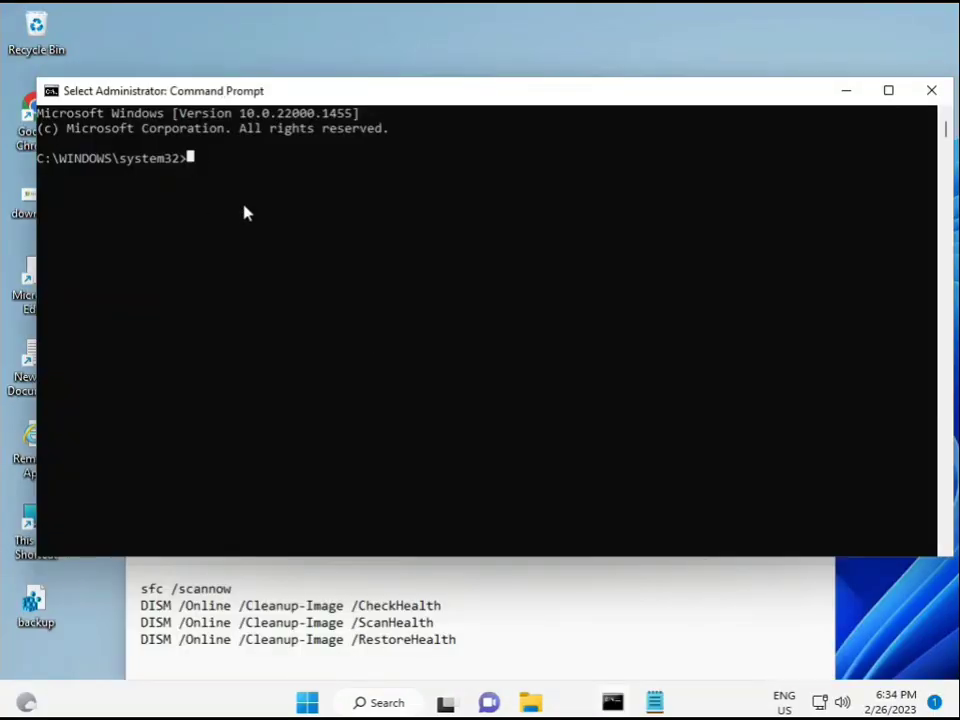
pyautogui.write('sca')
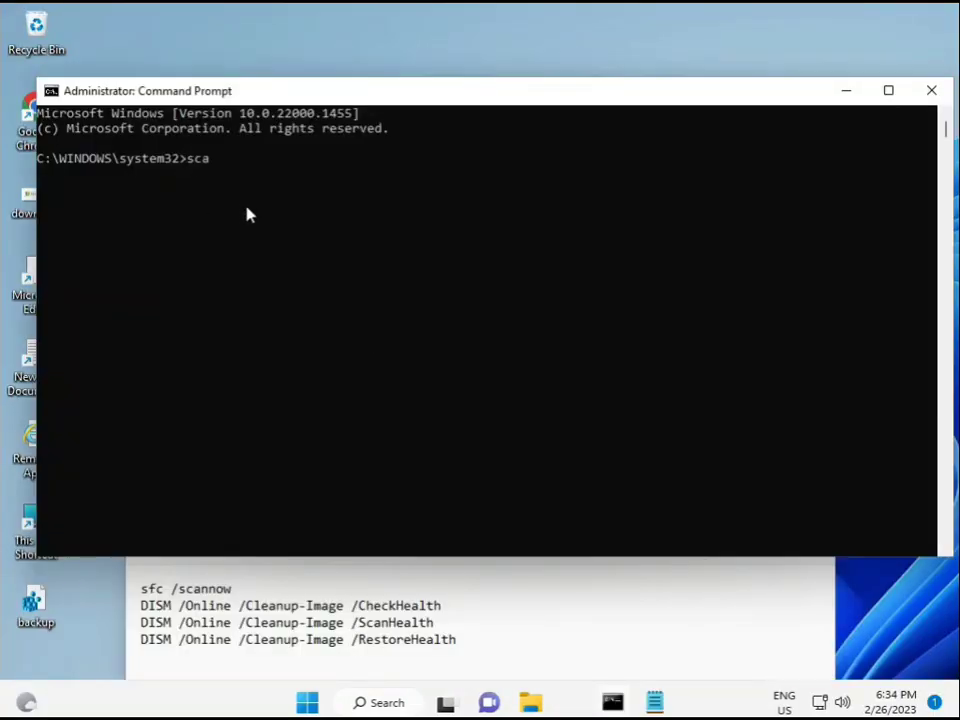
pyautogui.press('BackSpace')
pyautogui.press('BackSpace')
pyautogui.press('BackSpace')
pyautogui.write('sf')
pyautogui.write('c /s')
pyautogui.write('cannow')
pyautogui.press('Return')
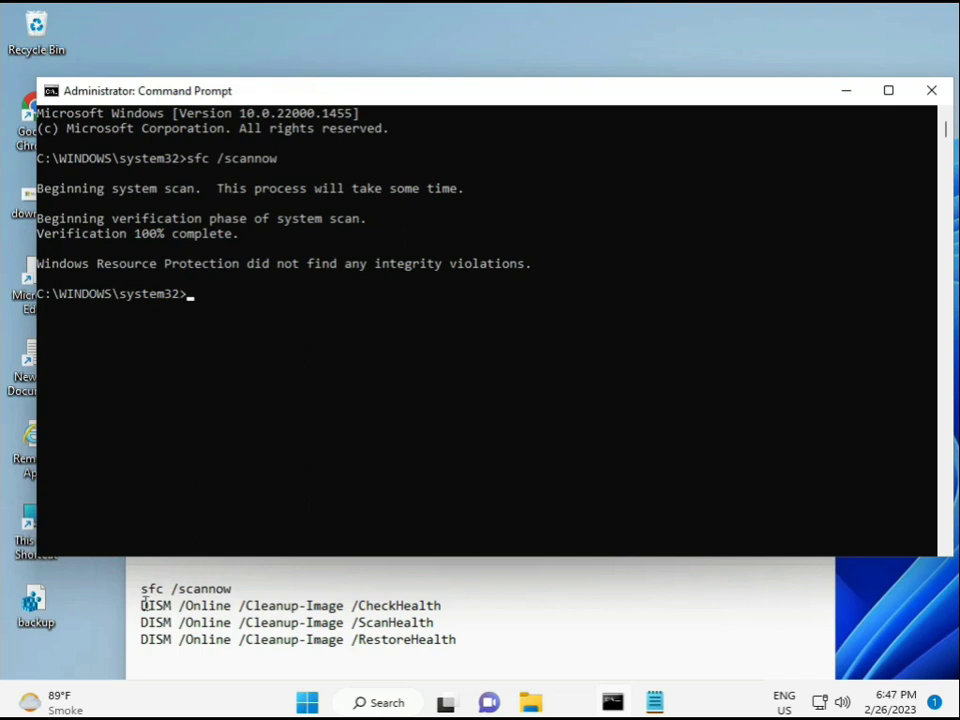
pyautogui.moveTo(140, 605); pyautogui.dragTo(447, 606)
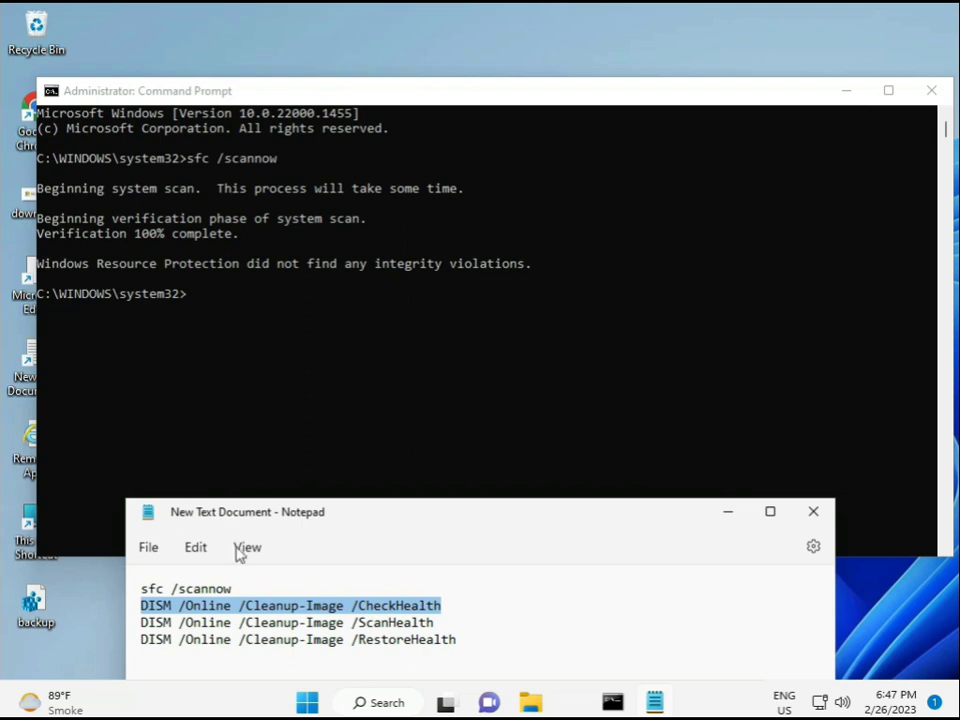
# Copy DISM /Online /Cleanup-Image /CheckHealth from Notepad, paste it into Command Prompt, and run it
pyautogui.rightClick(257, 612)
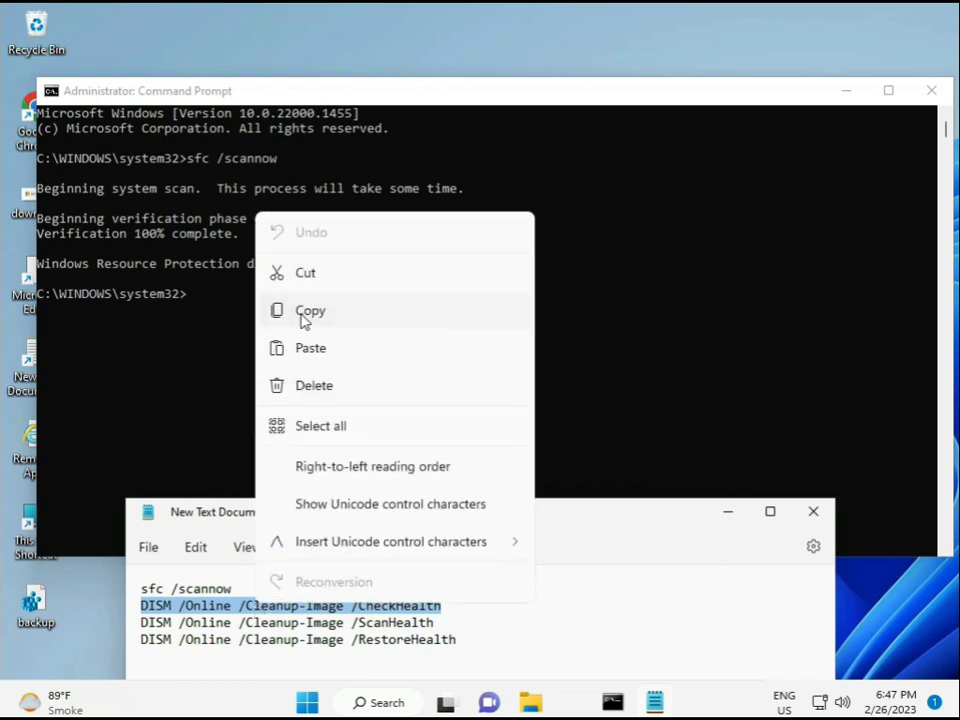
pyautogui.click(306, 312)
pyautogui.click(194, 301)
pyautogui.click(192, 301)
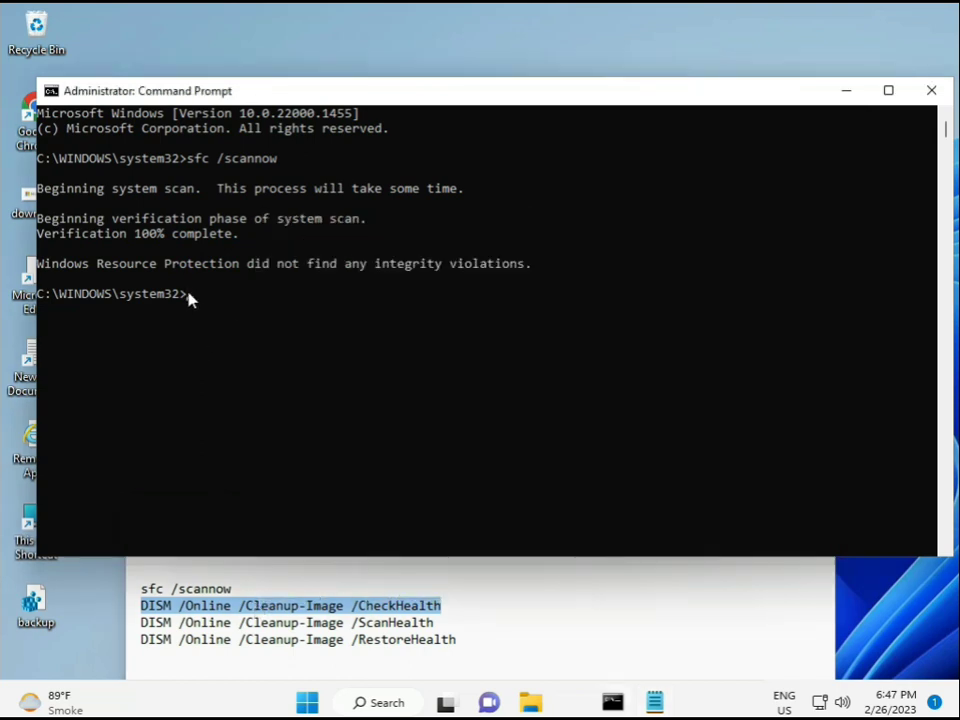
pyautogui.rightClick(78, 96)
pyautogui.moveTo(121, 234)
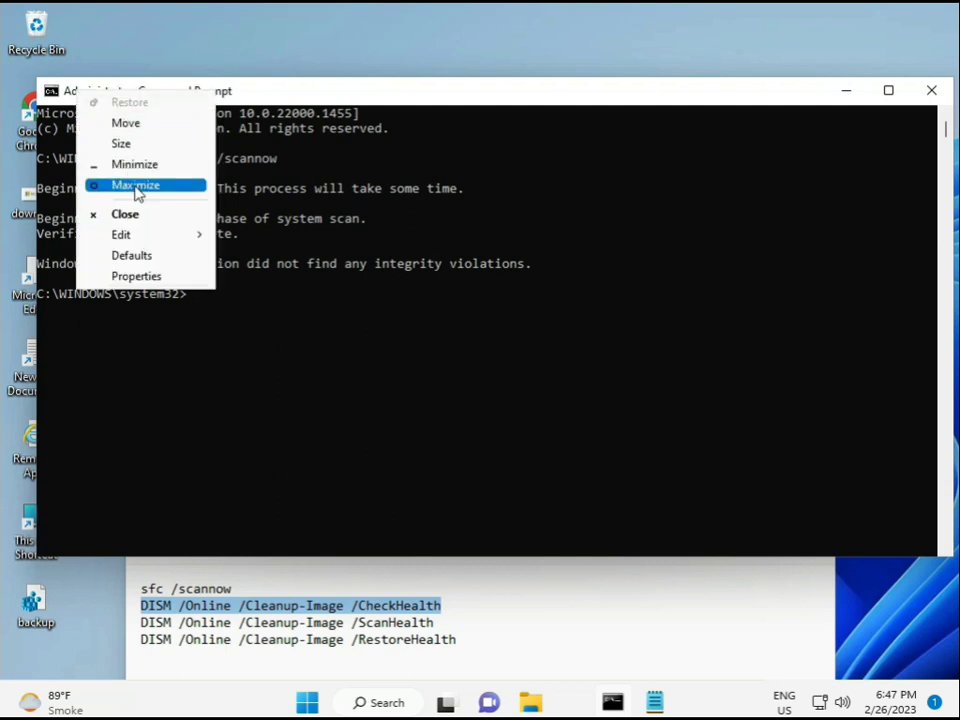
pyautogui.click(256, 277)
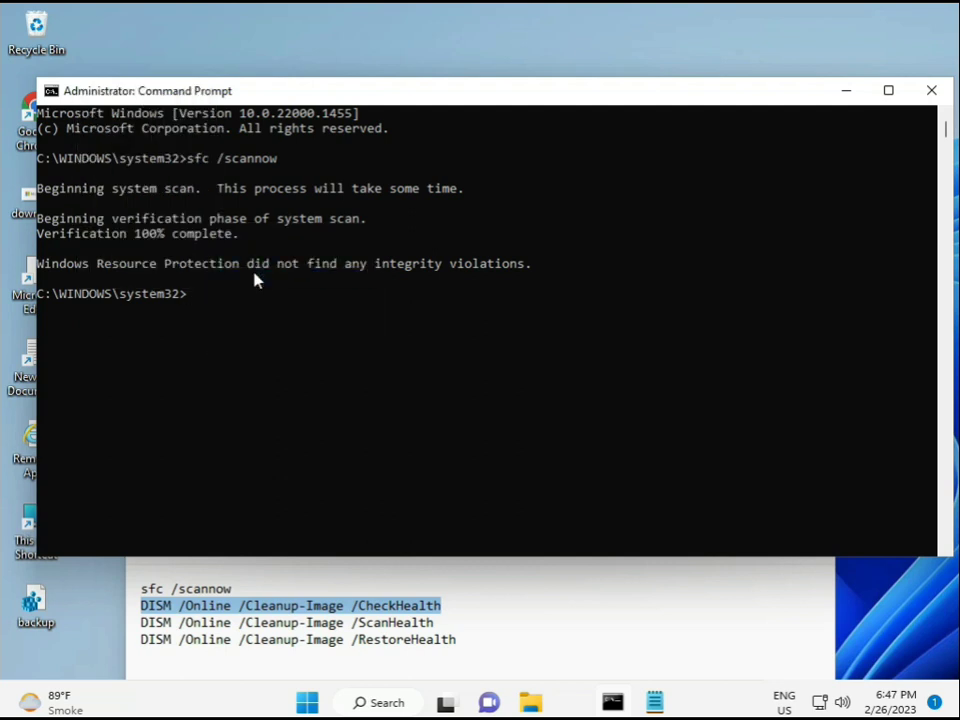
pyautogui.click(185, 295)
pyautogui.press('Return')
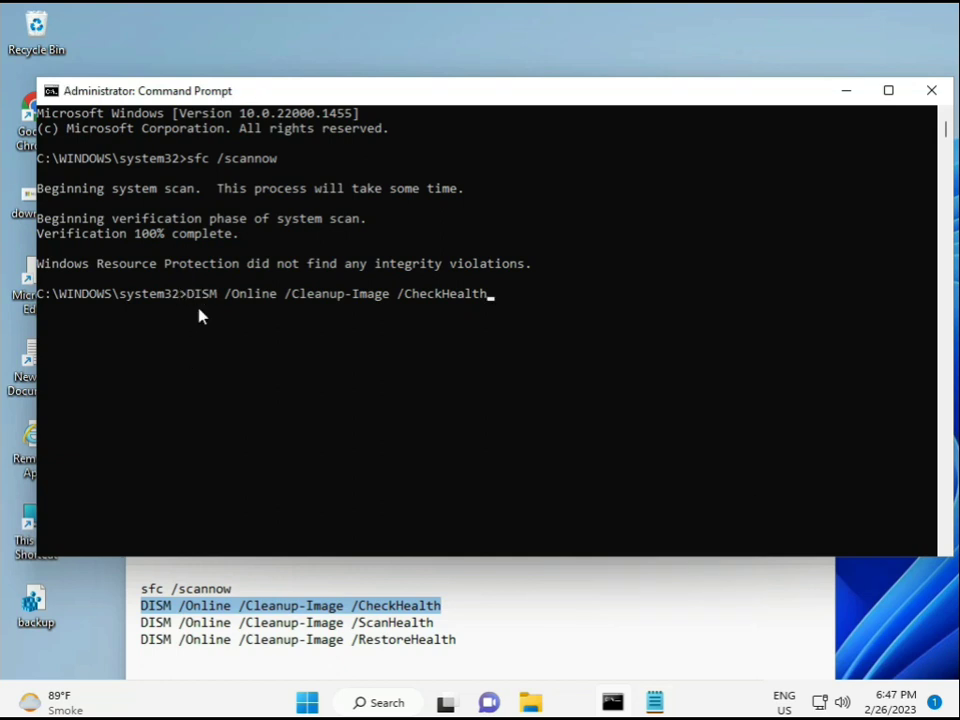
pyautogui.press('Return')
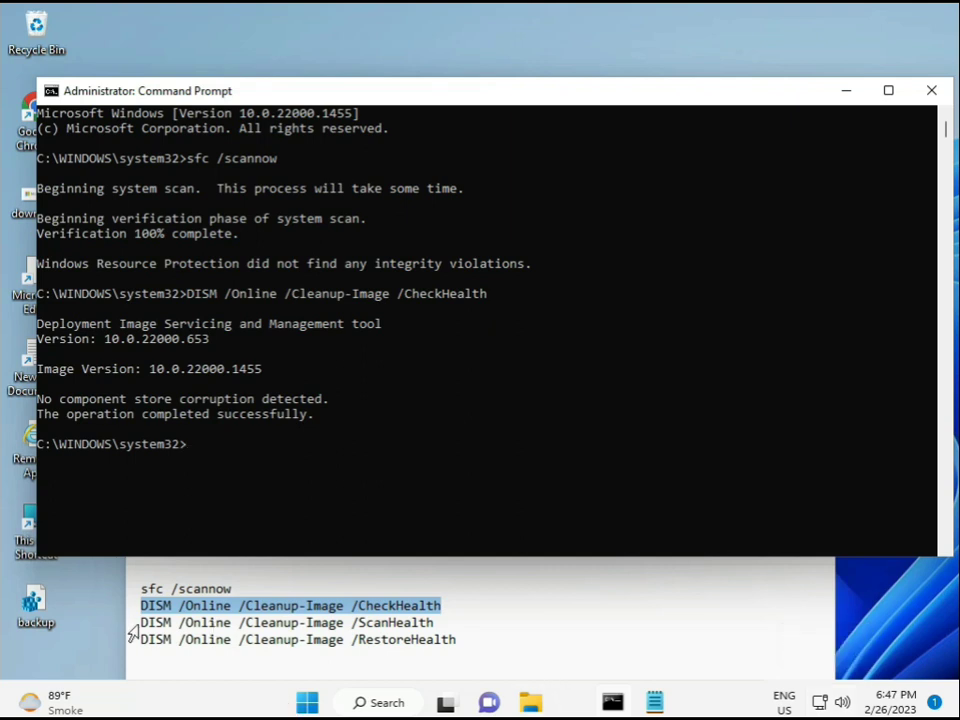
# Copy DISM /Online /Cleanup-Image /ScanHealth from Notepad, paste it into Command Prompt, and run it
pyautogui.moveTo(141, 622); pyautogui.dragTo(464, 617)
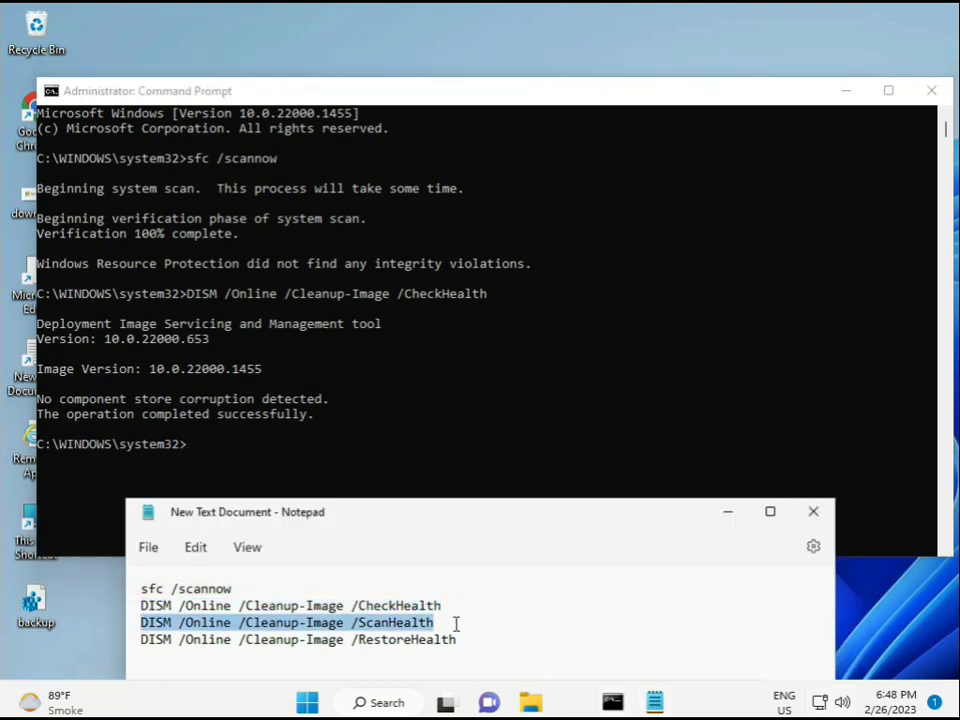
pyautogui.rightClick(425, 624)
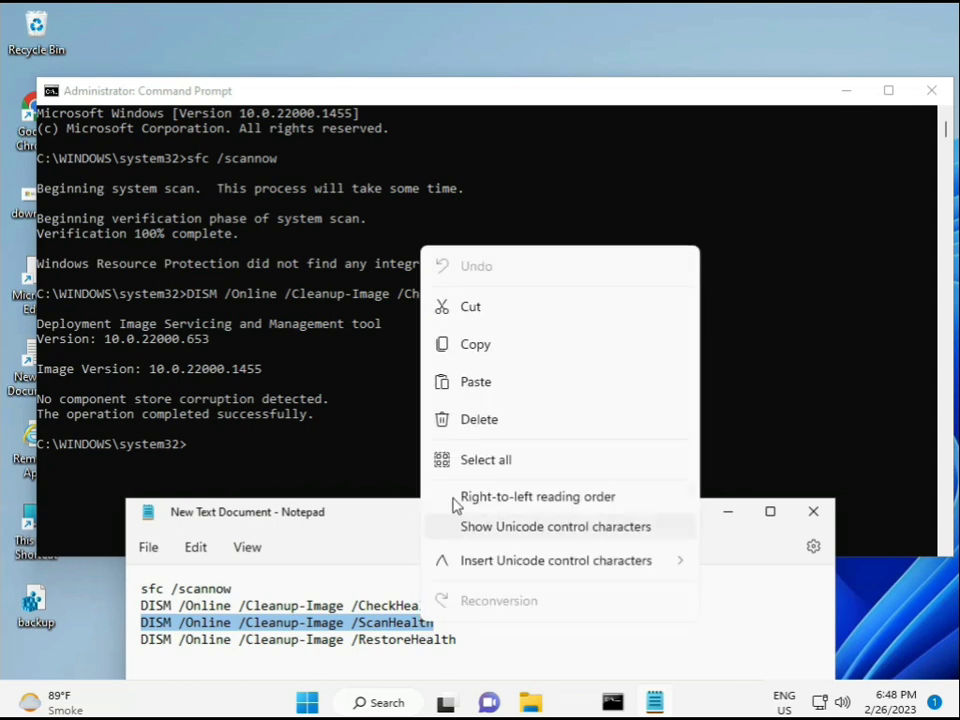
pyautogui.click(465, 345)
pyautogui.click(194, 454)
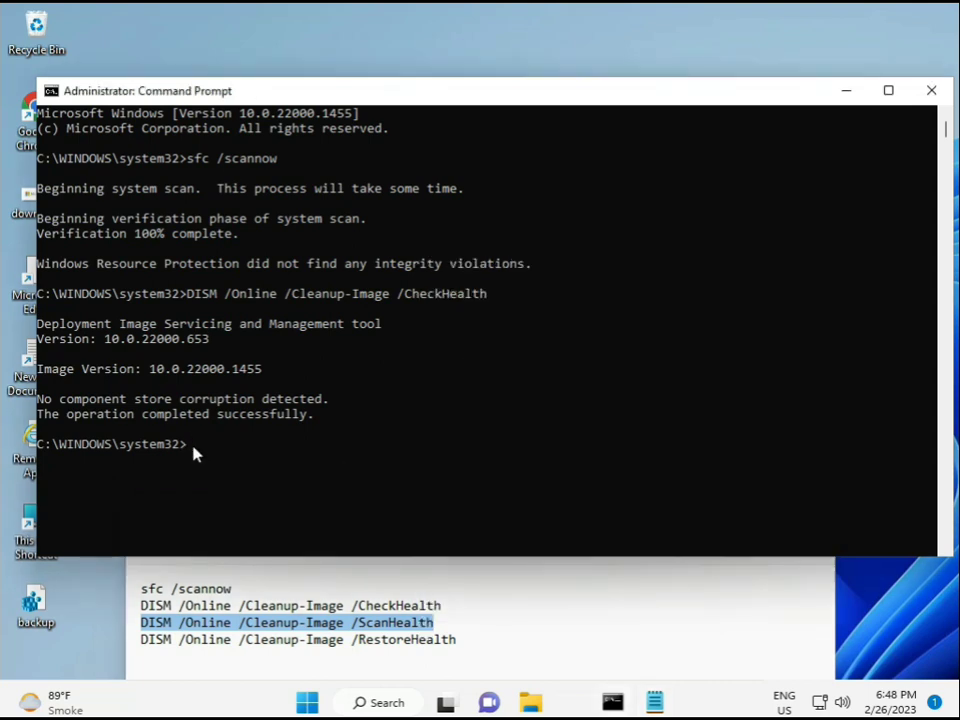
pyautogui.rightClick(194, 454)
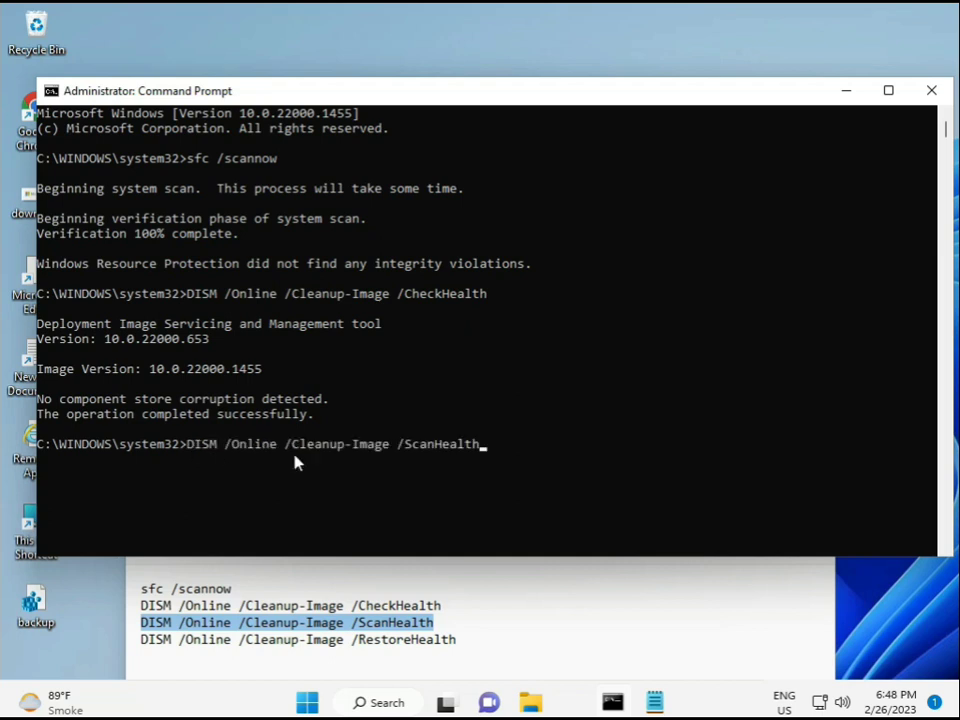
pyautogui.press('Return')
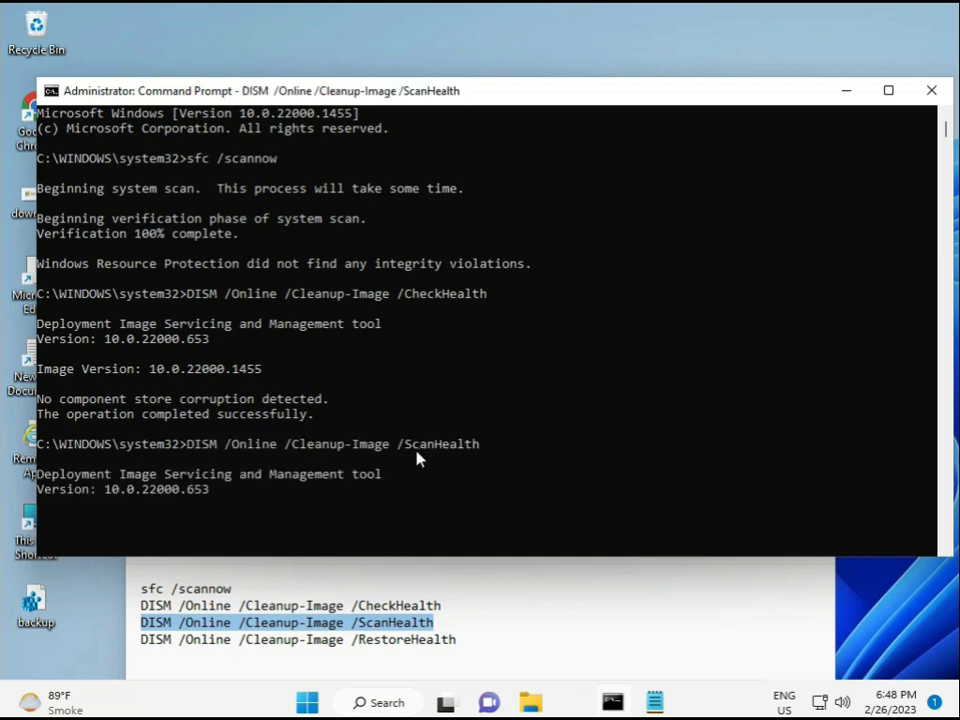